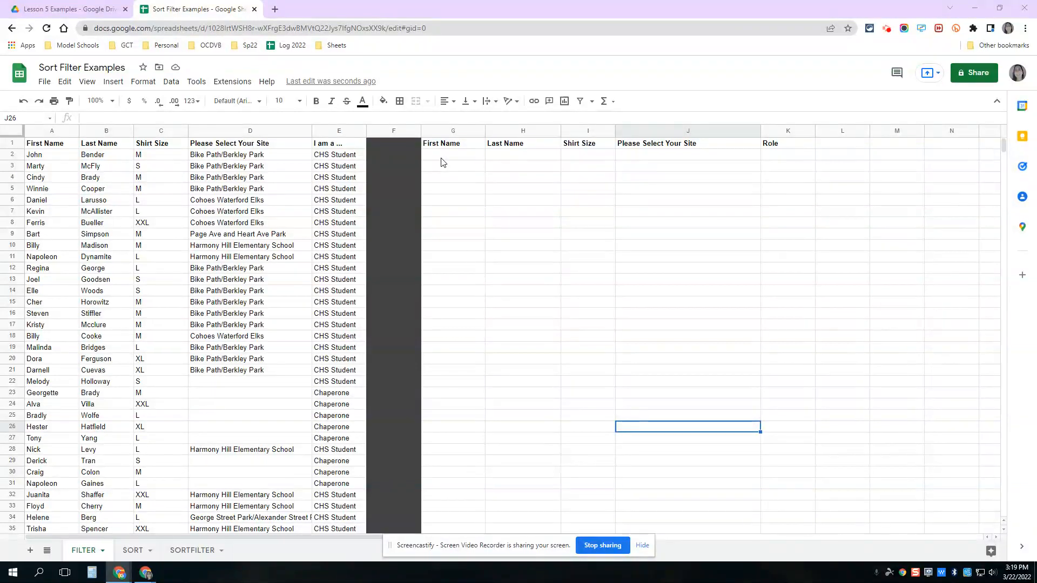
- Start a FILTER formula in cell G2 of the FILTER sheet with A2:E as the range
left_click(240, 451)
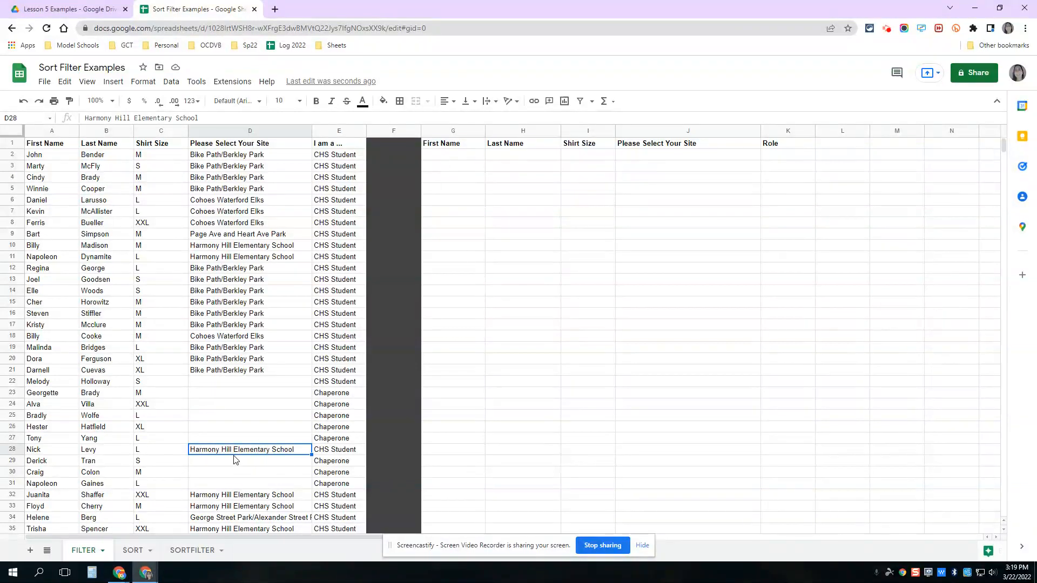
left_click(449, 158)
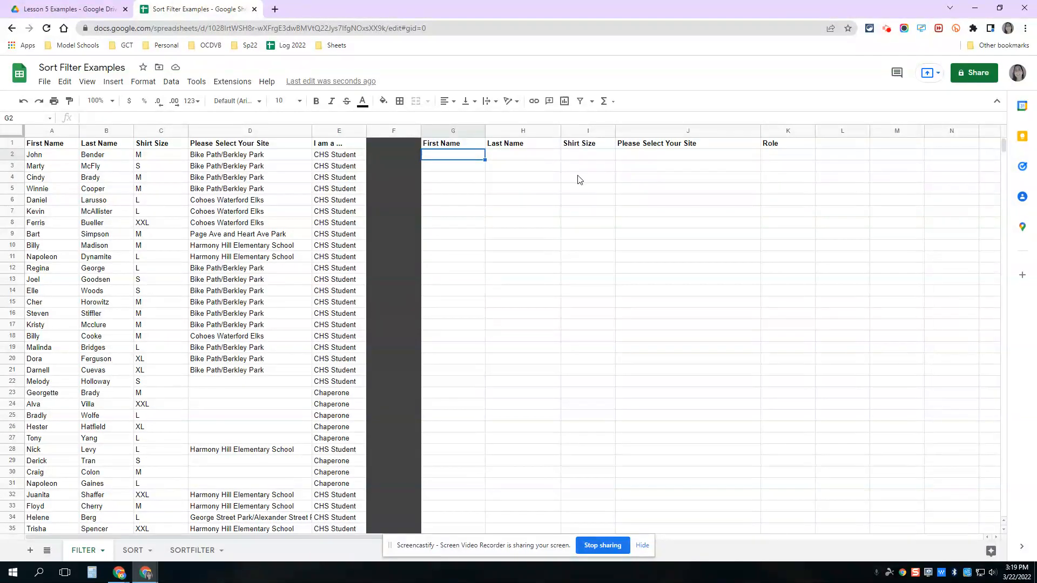
type("=filter")
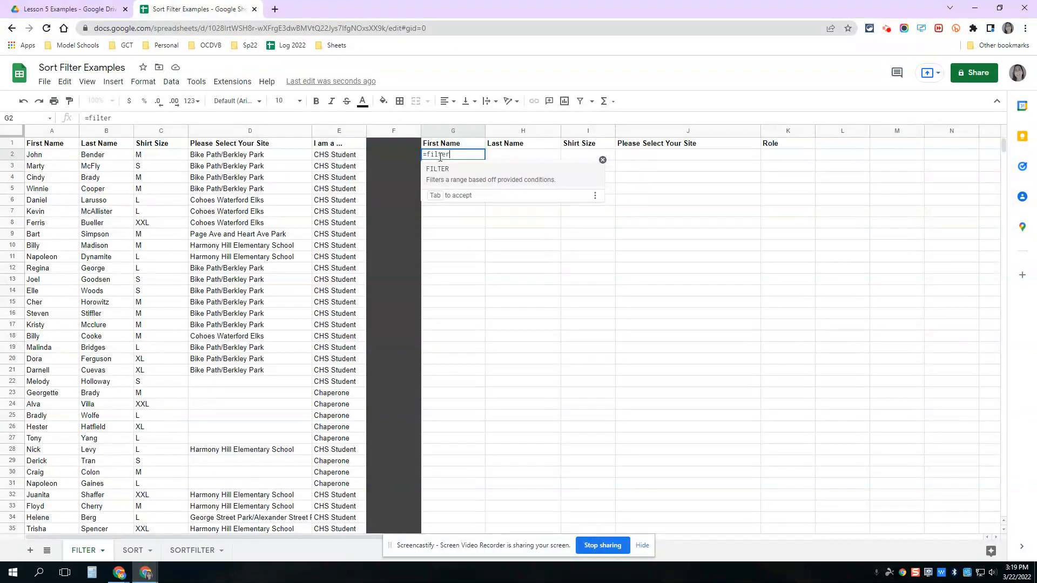
type("(")
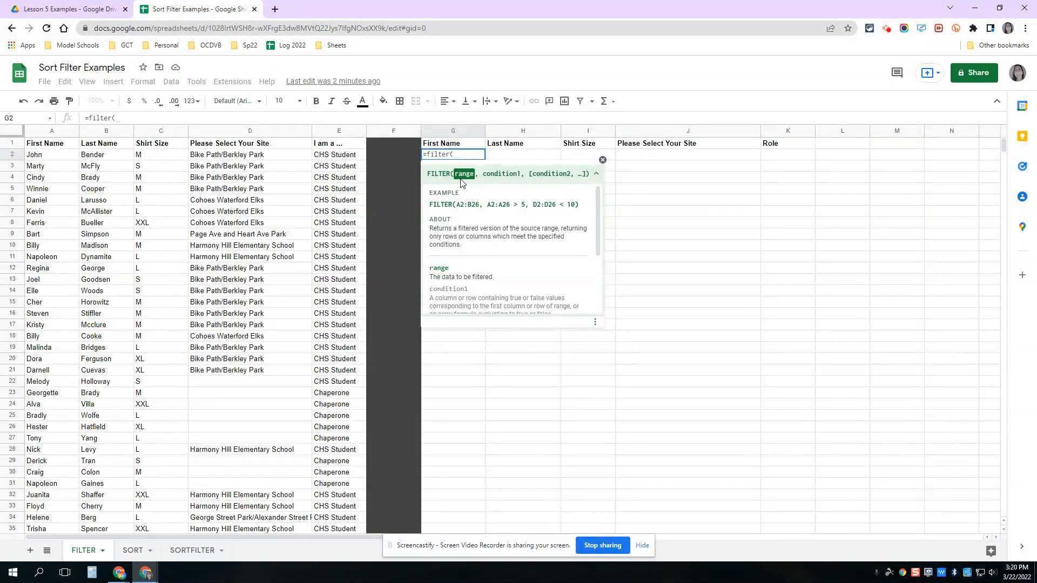
type("A2")
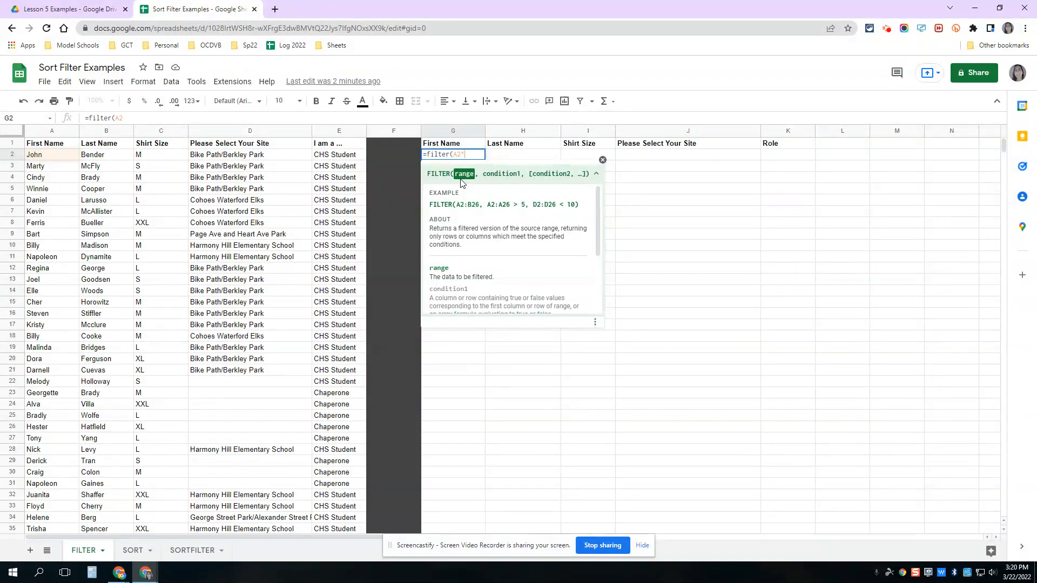
type(":E")
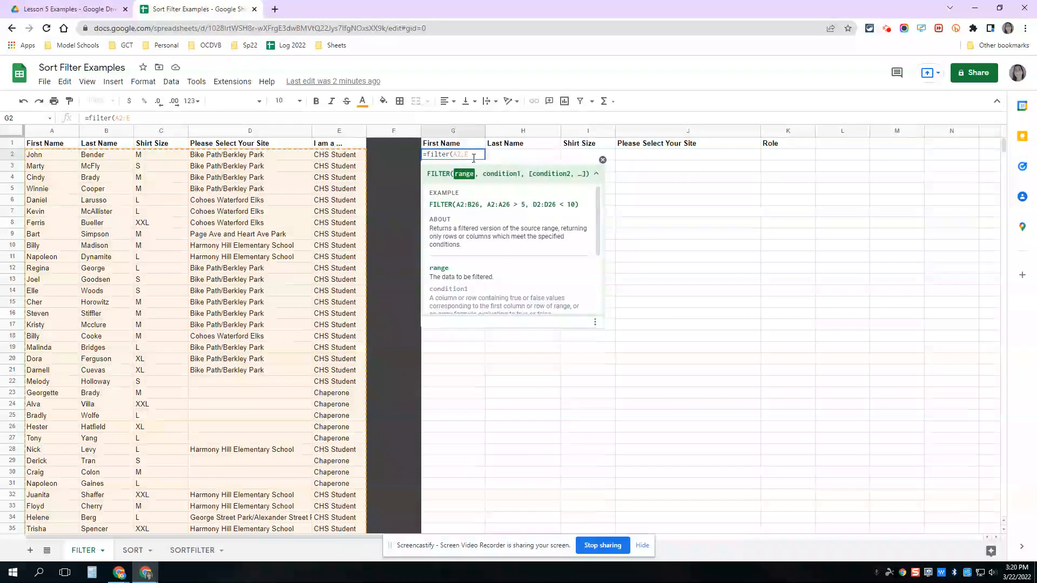
scroll(280, 397, "down", 1)
scroll(280, 397, "up", 1)
type(",")
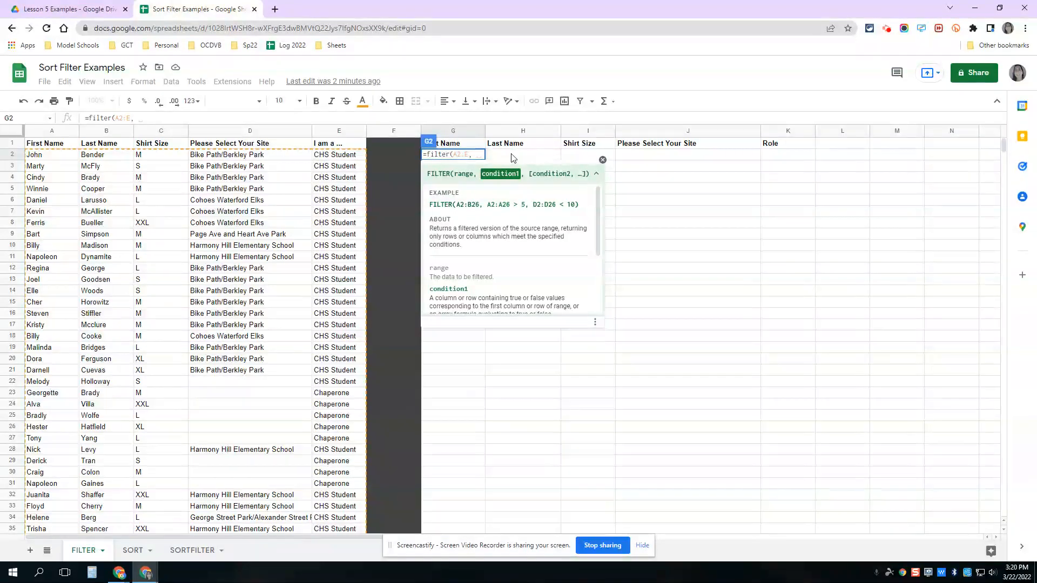
- Complete the FILTER formula with the condition D2:D="Harmony Hill Elementary School"
type("D2")
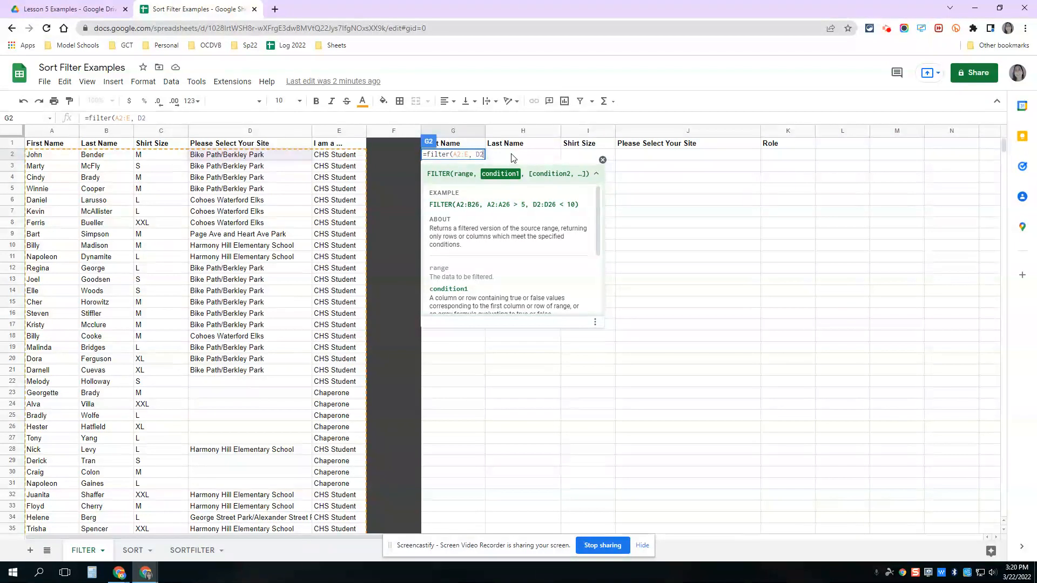
type(":D")
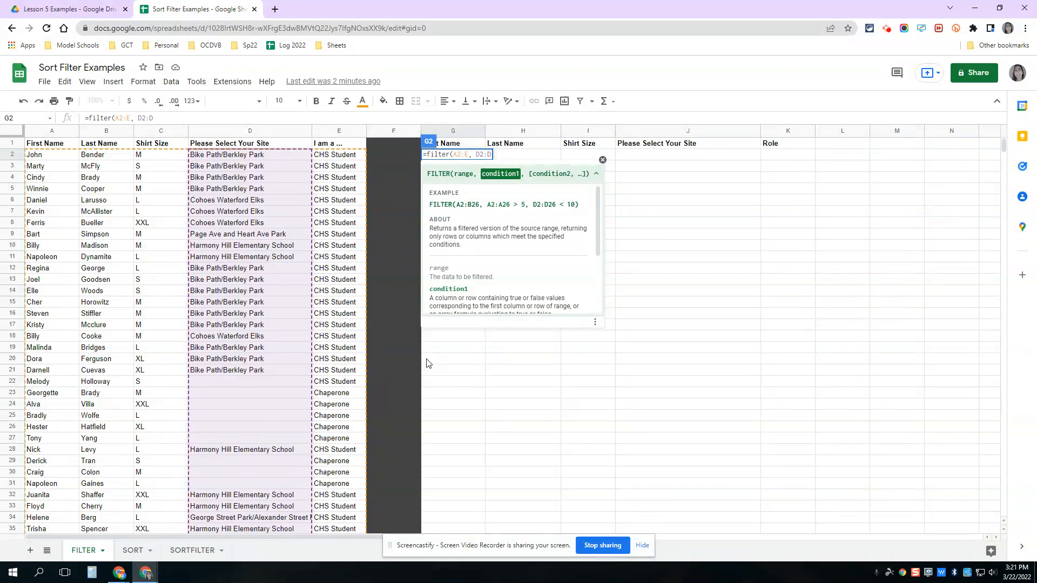
type("=")
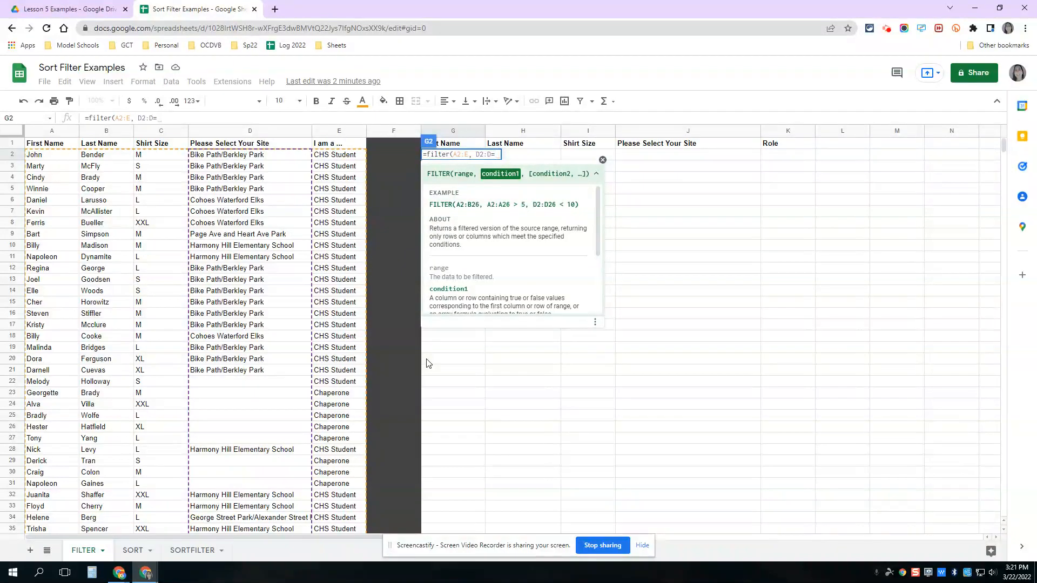
type("\"")
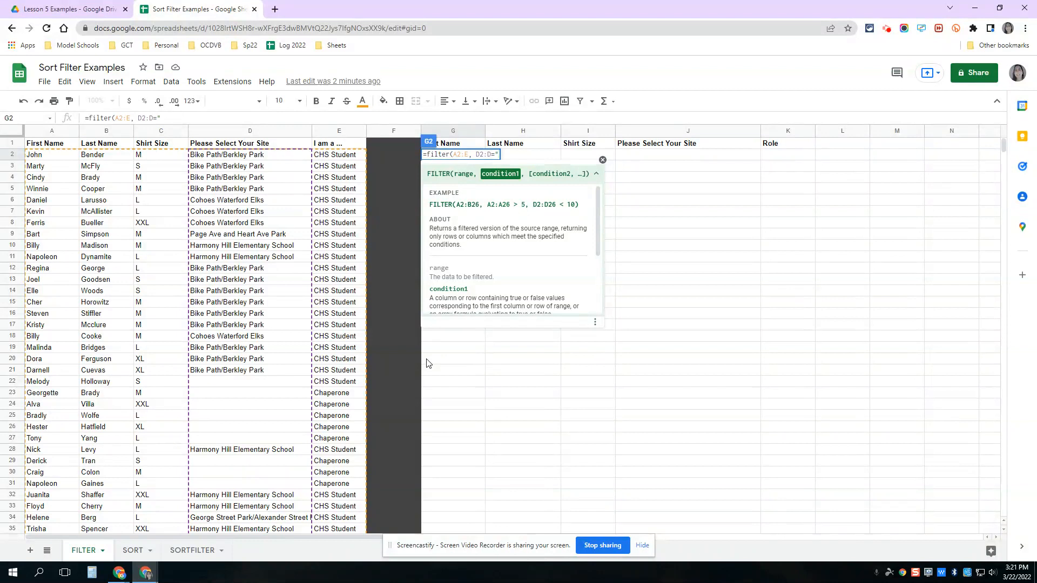
type("Harmony Hill Ele")
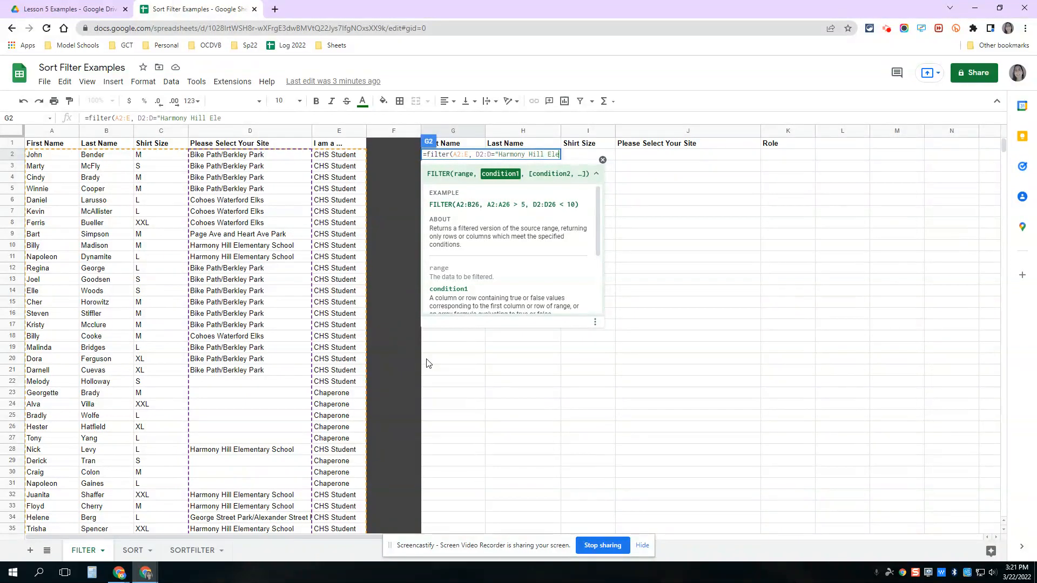
type("mentary School\")")
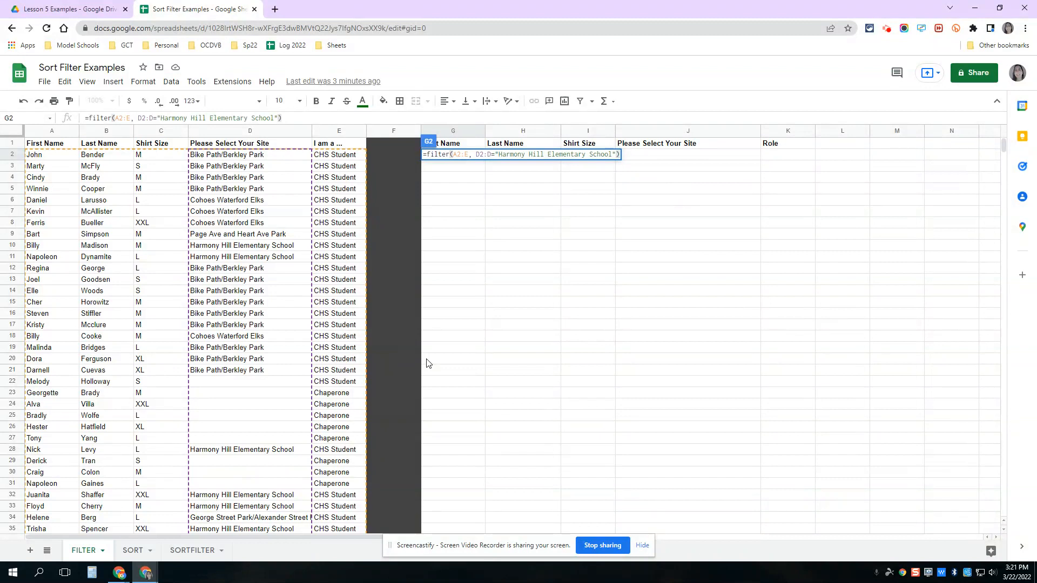
key("Return")
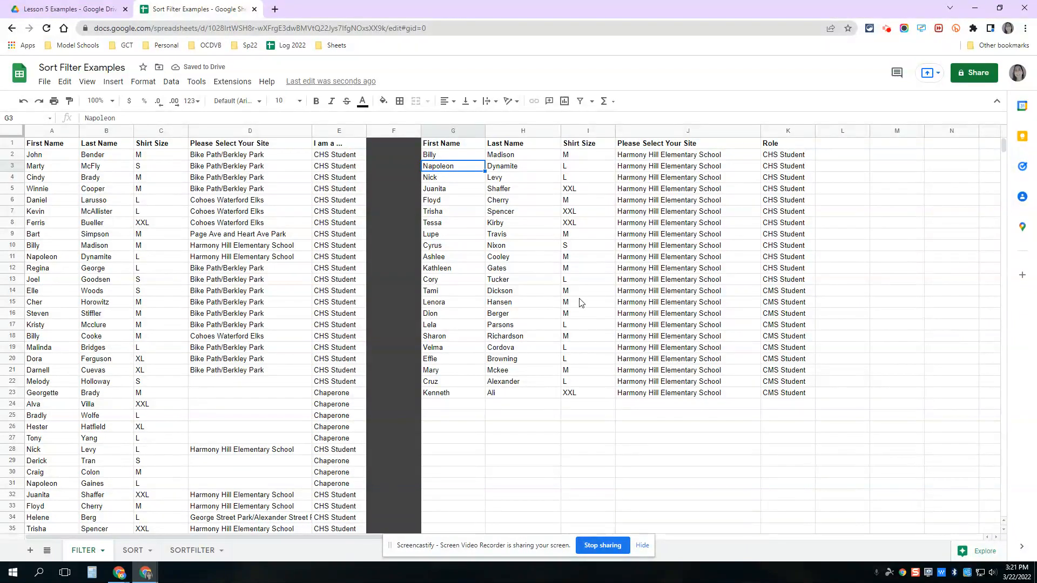
- Add a second condition, E2:E="CHS Student", to the FILTER formula in cell G2
left_click(443, 155)
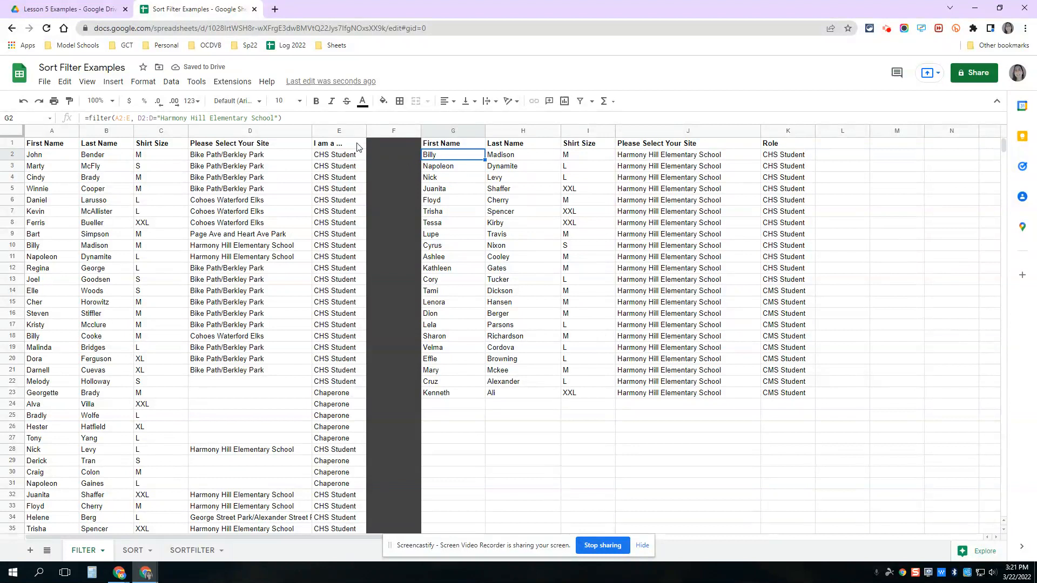
left_click(281, 119)
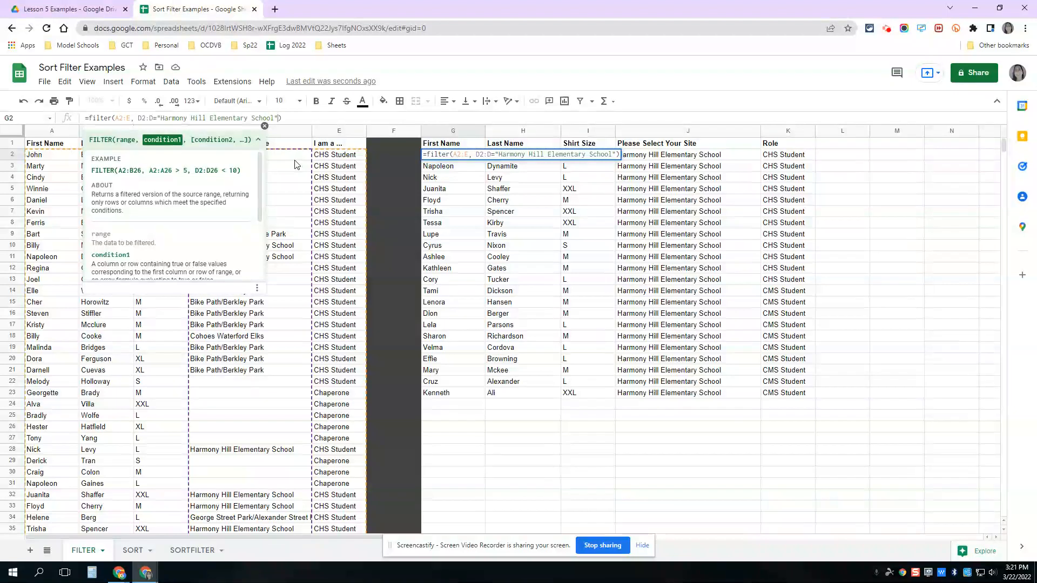
type(",")
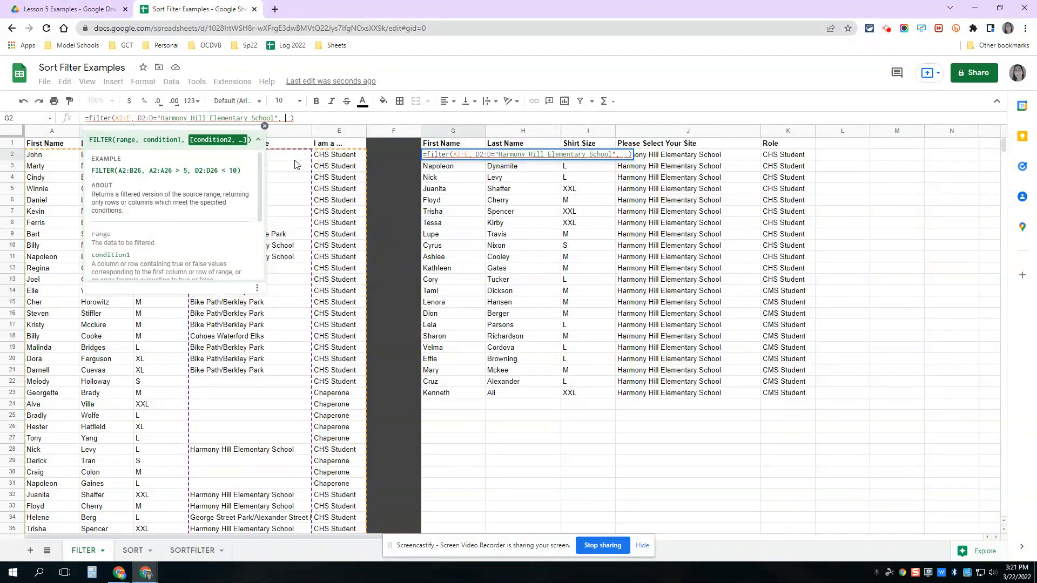
key("BackSpace")
type("E2:E")
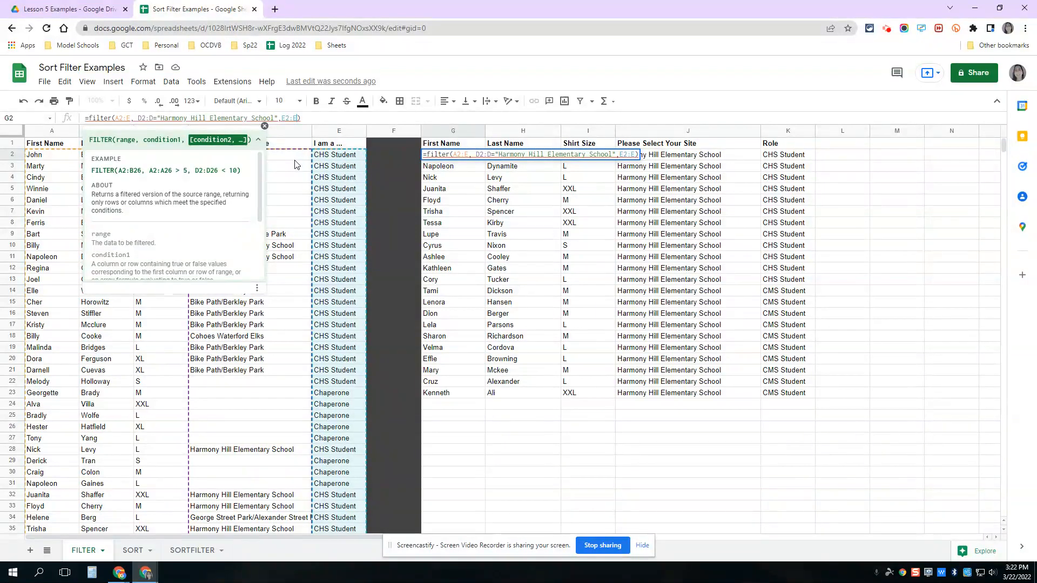
type("=\"C")
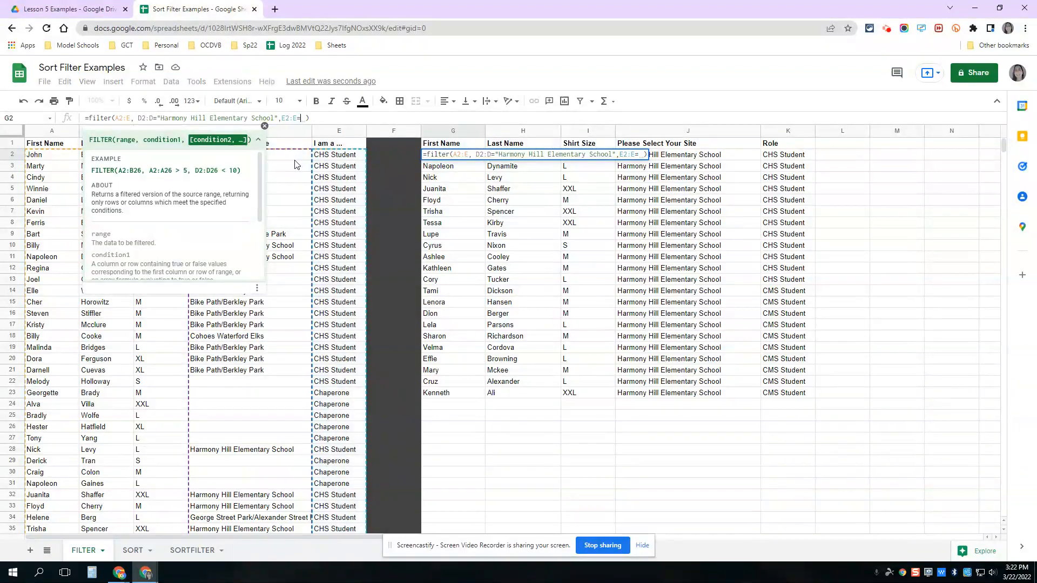
key("BackSpace")
type("HS Studen")
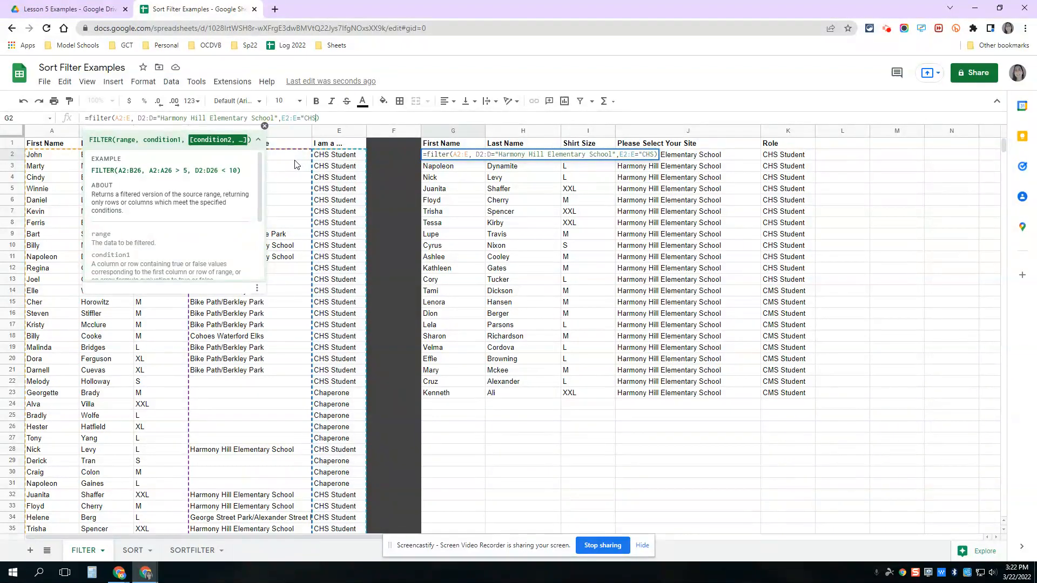
type("t\"")
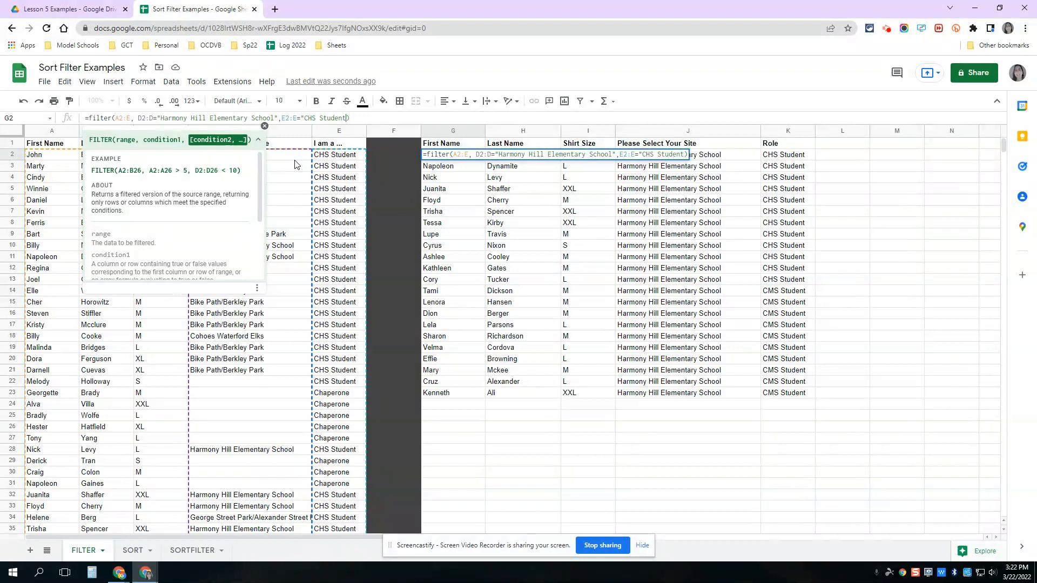
type("\"")
key("Right")
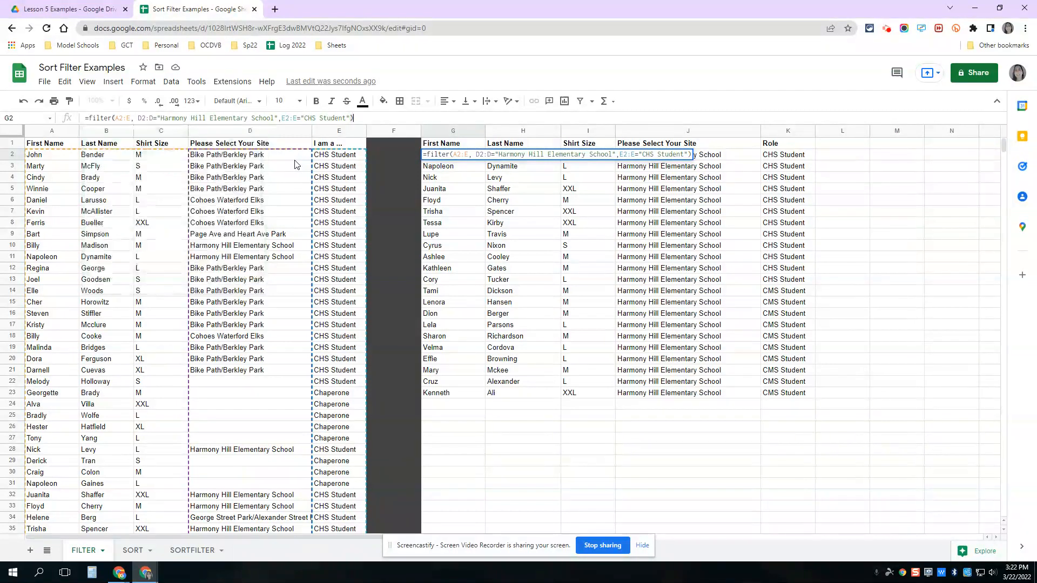
key("Return")
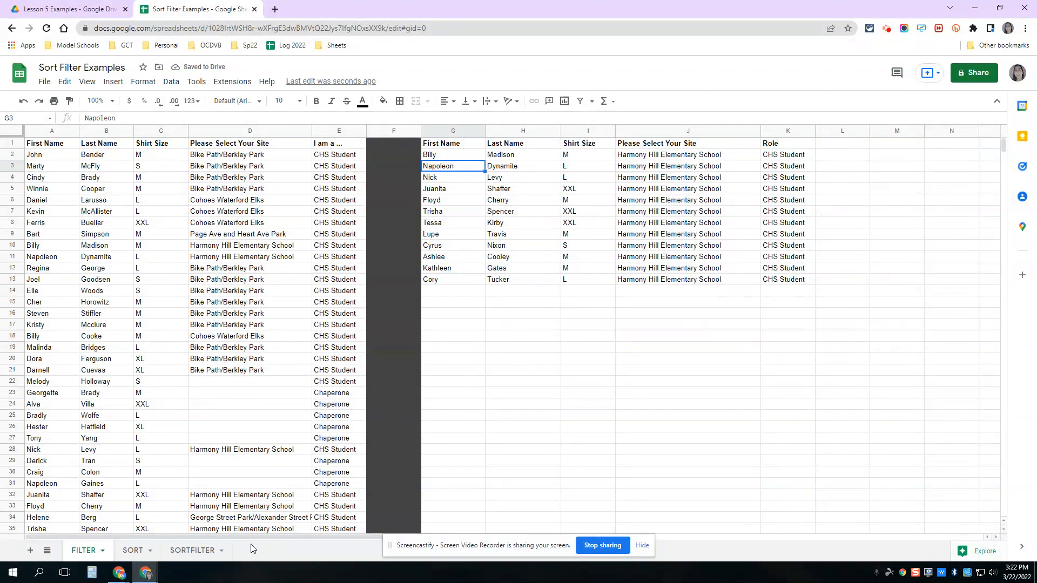
- Switch to the SORT sheet and view the sorting options of the Last Name column
left_click(131, 551)
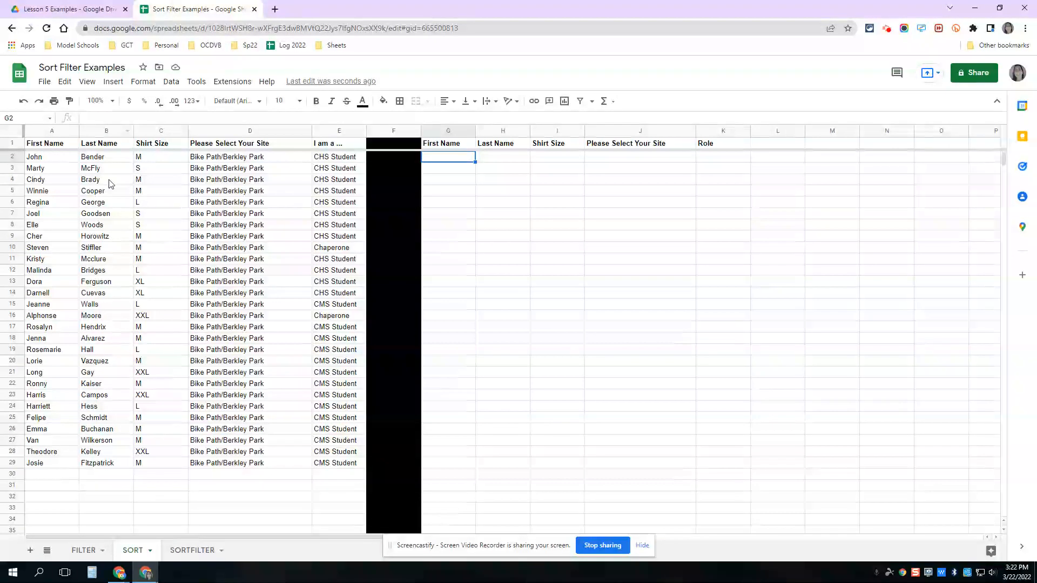
left_click(128, 132)
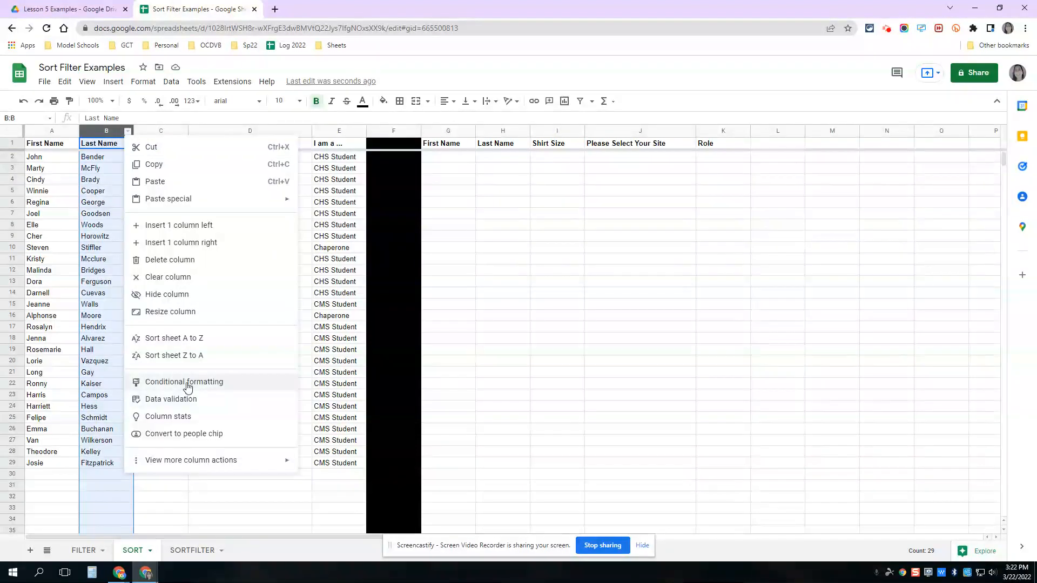
left_click(524, 300)
- Start a SORT formula in cell G2 of the SORT sheet with A2:E as the range
left_click(447, 161)
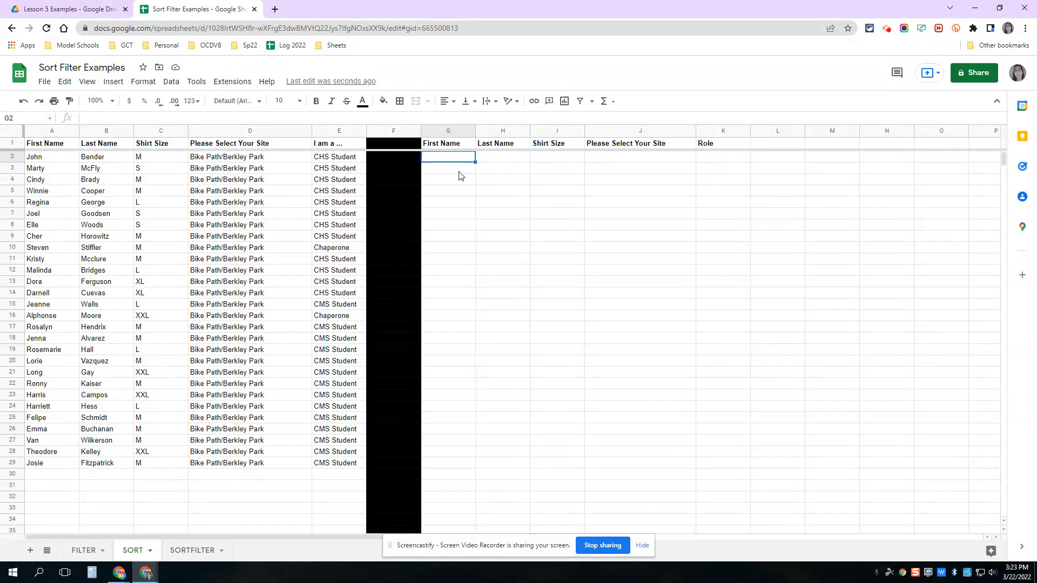
type("=")
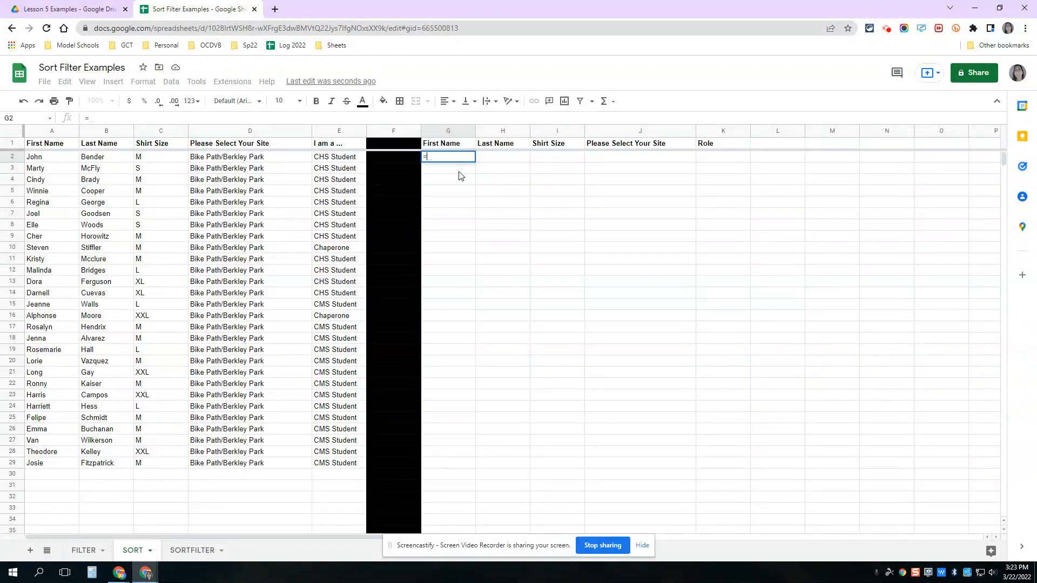
type("sort")
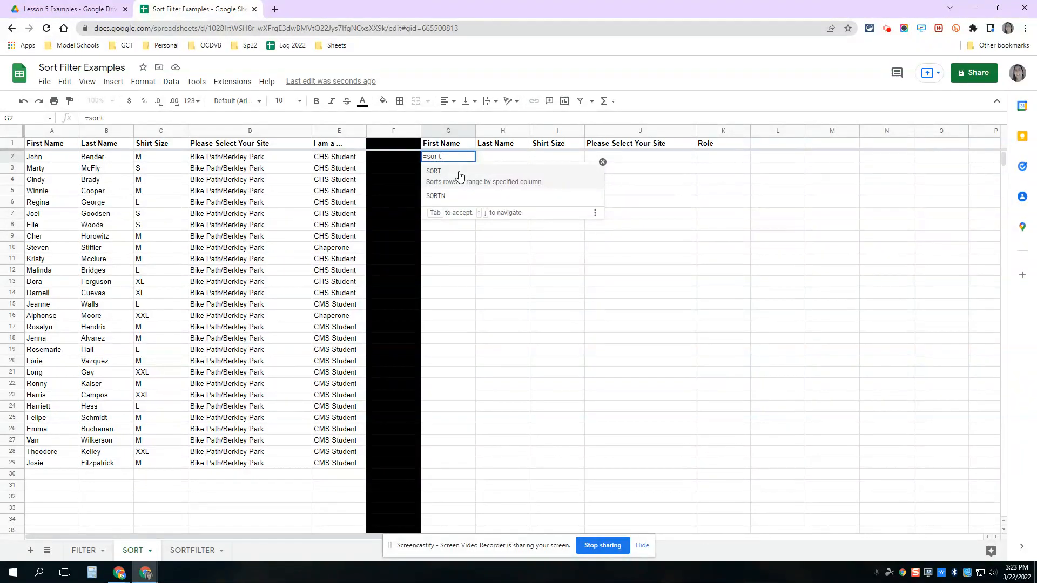
type("(")
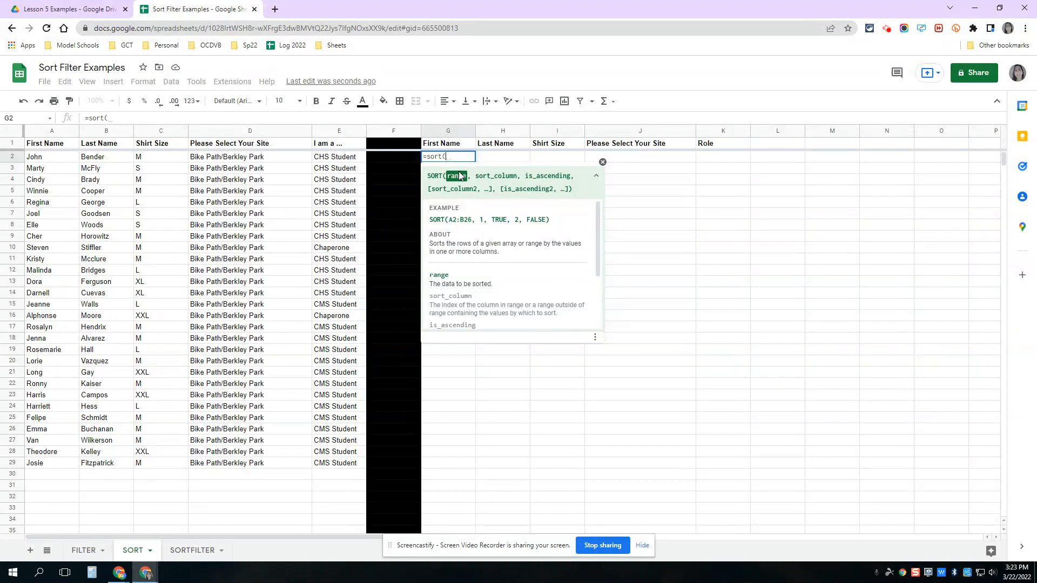
type("A2:E")
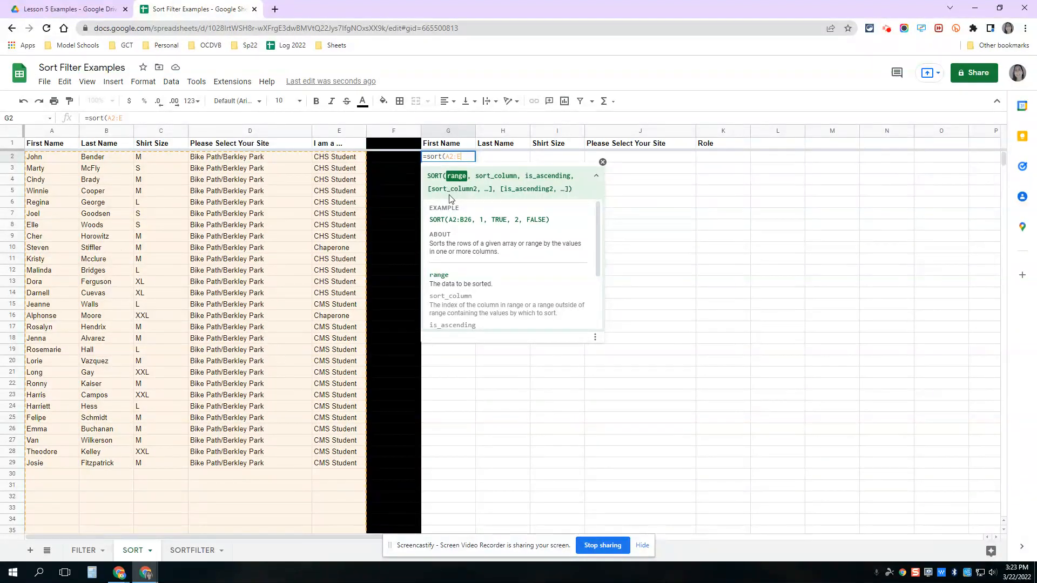
- Complete the SORT formula with sort column 2 and TRUE for ascending order
type(",")
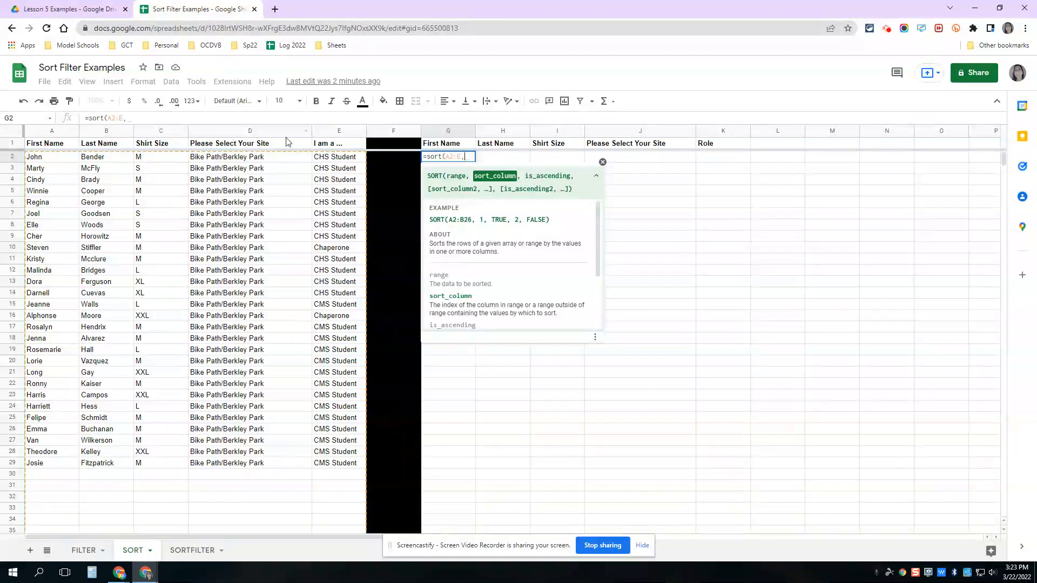
type("2")
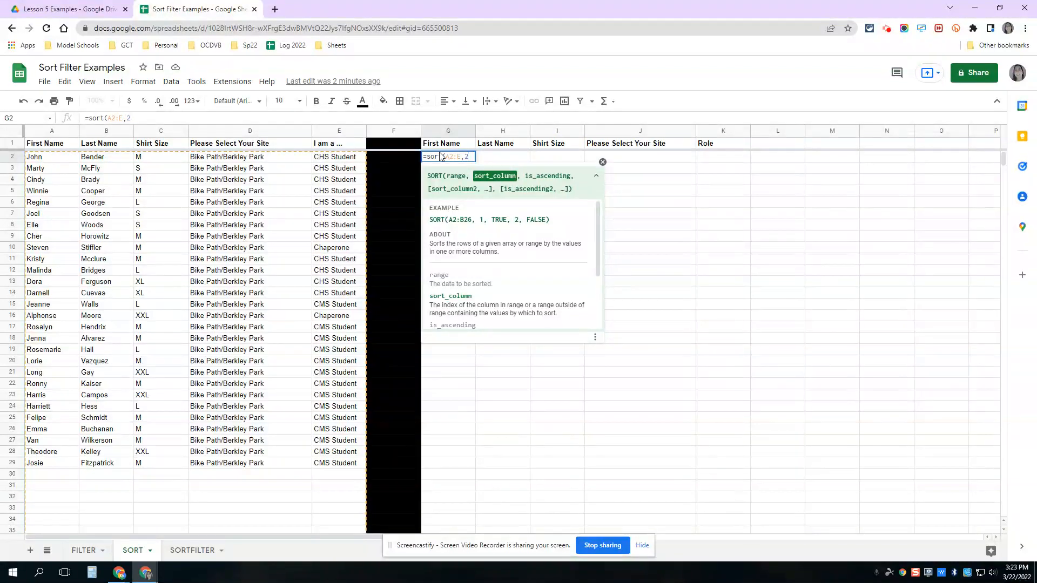
type(",")
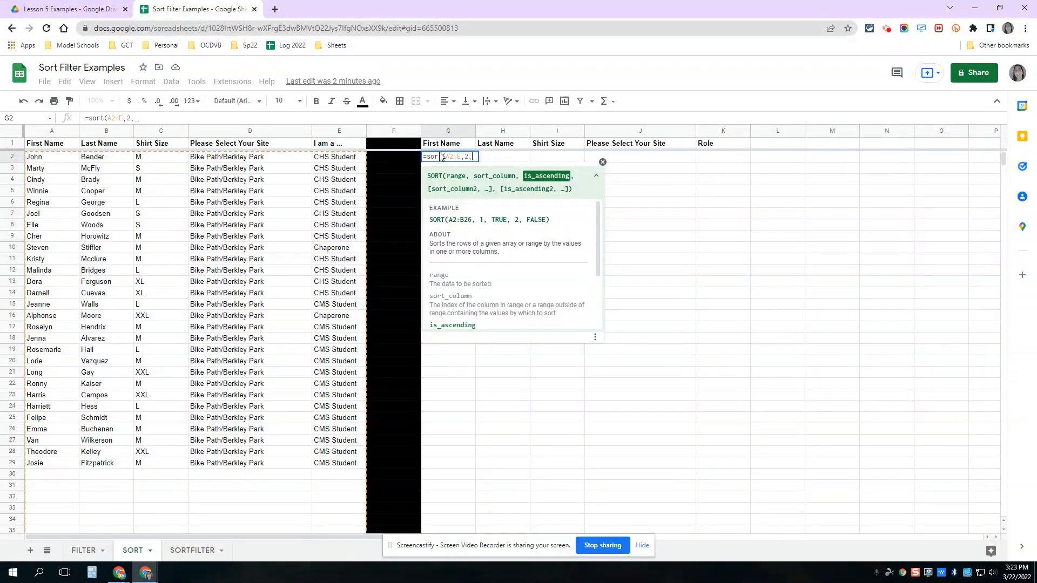
type("TRUE")
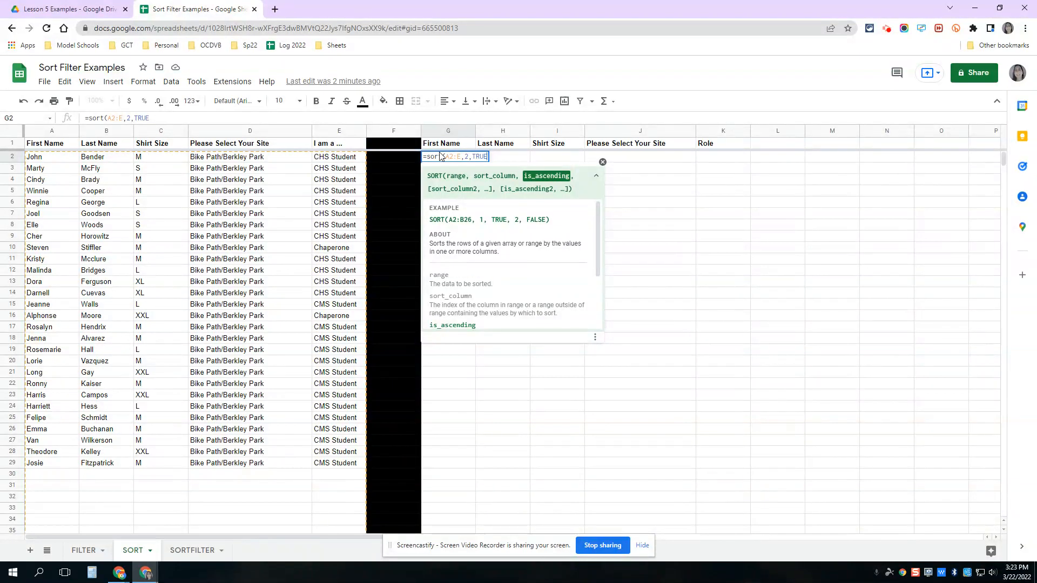
type(")")
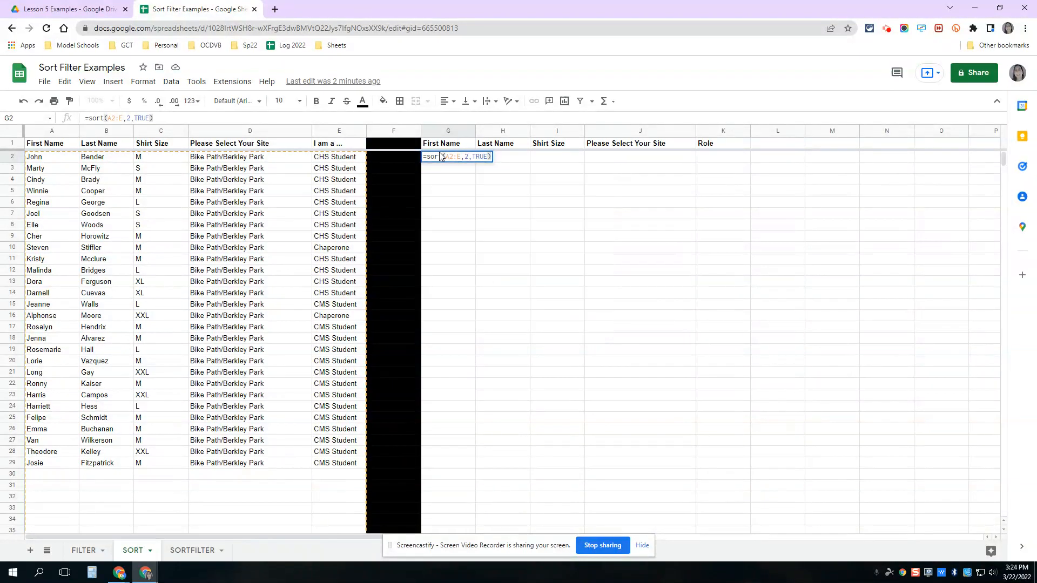
key("Return")
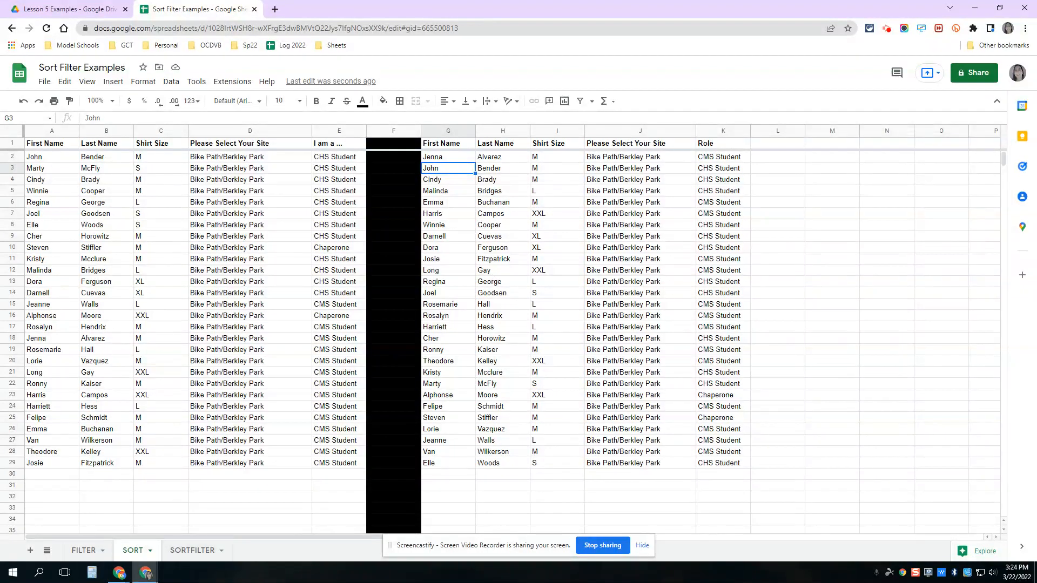
- On the SORTFILTER sheet, wrap the existing FILTER formula in cell G2 in a SORT function
left_click(180, 550)
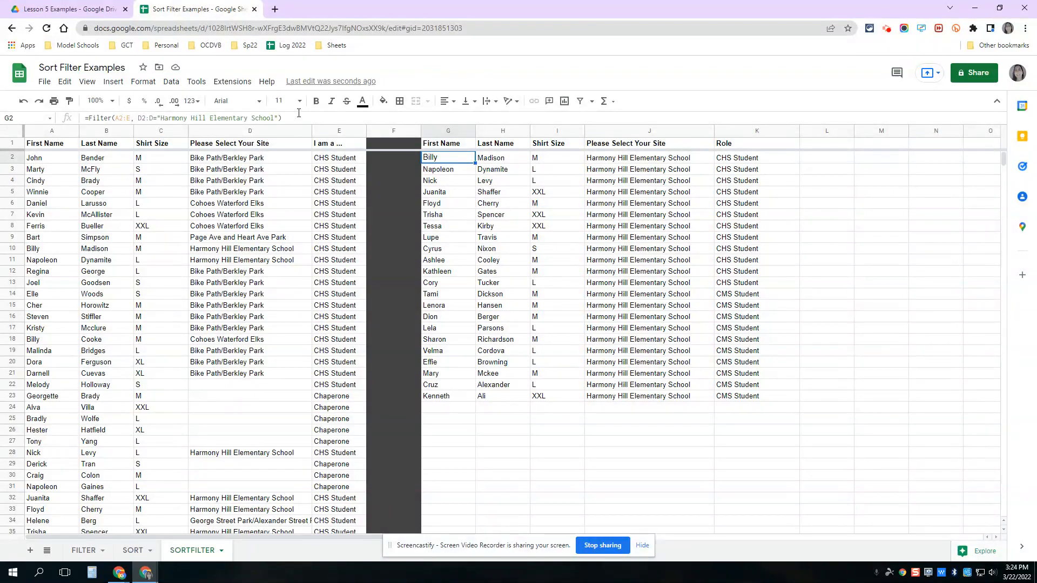
left_click(91, 118)
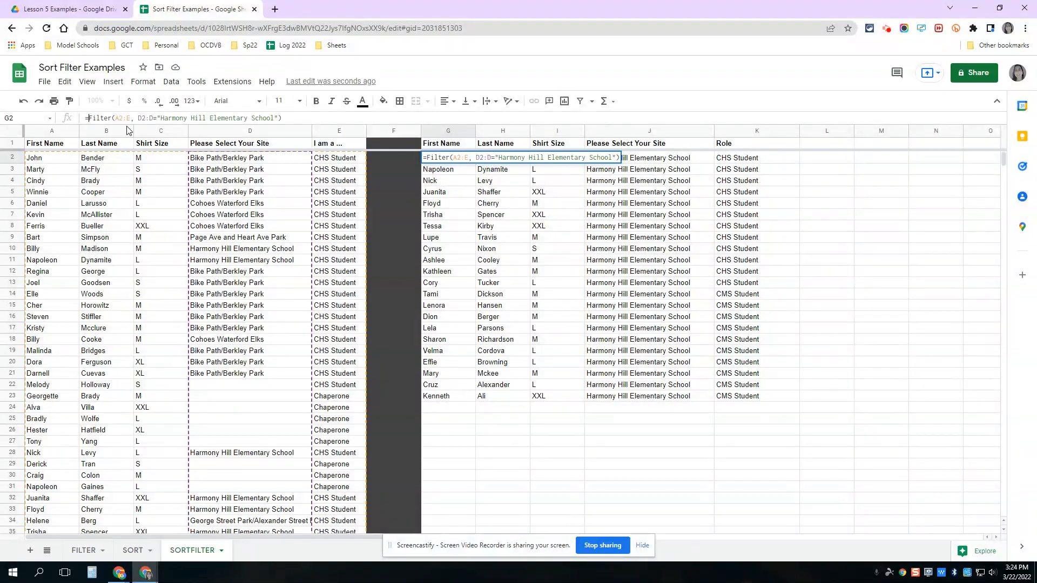
type("(")
left_click(294, 115)
type(")")
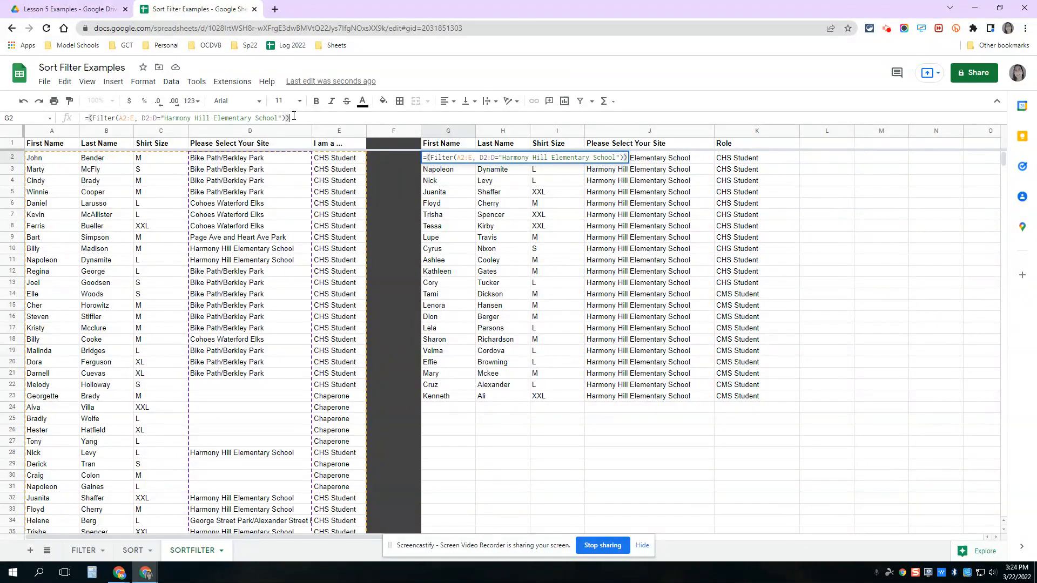
left_click(88, 118)
type("sort")
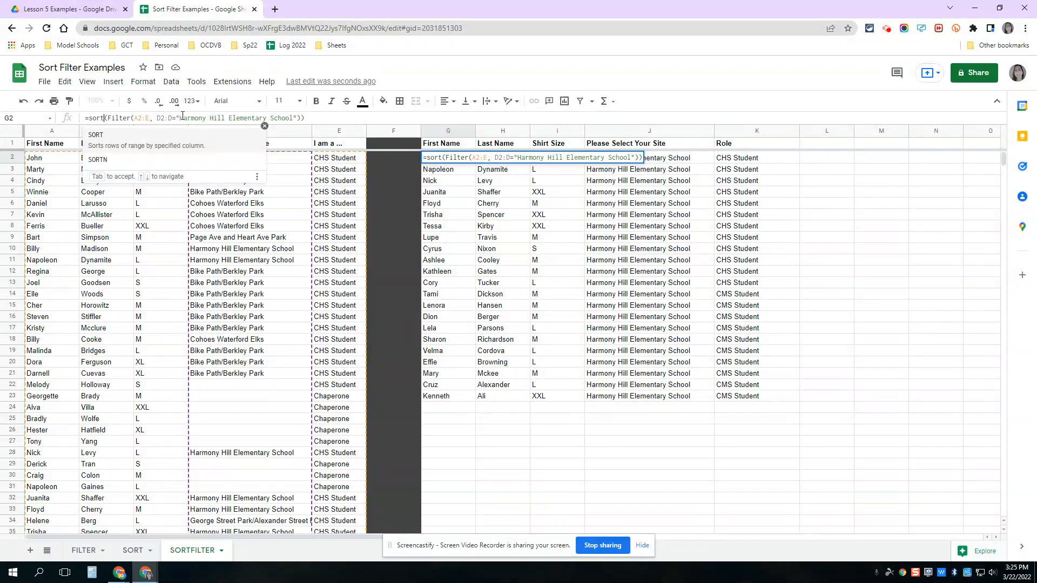
- Add sort column 2 and true as the SORT arguments after the nested FILTER, then reselect cell G2 to show the formula
key("Right")
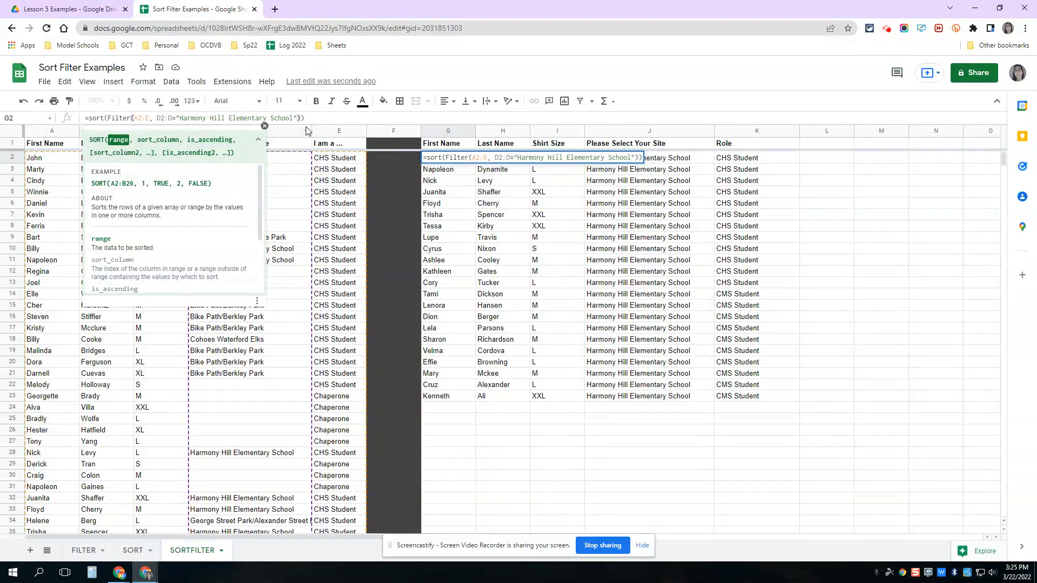
type(",")
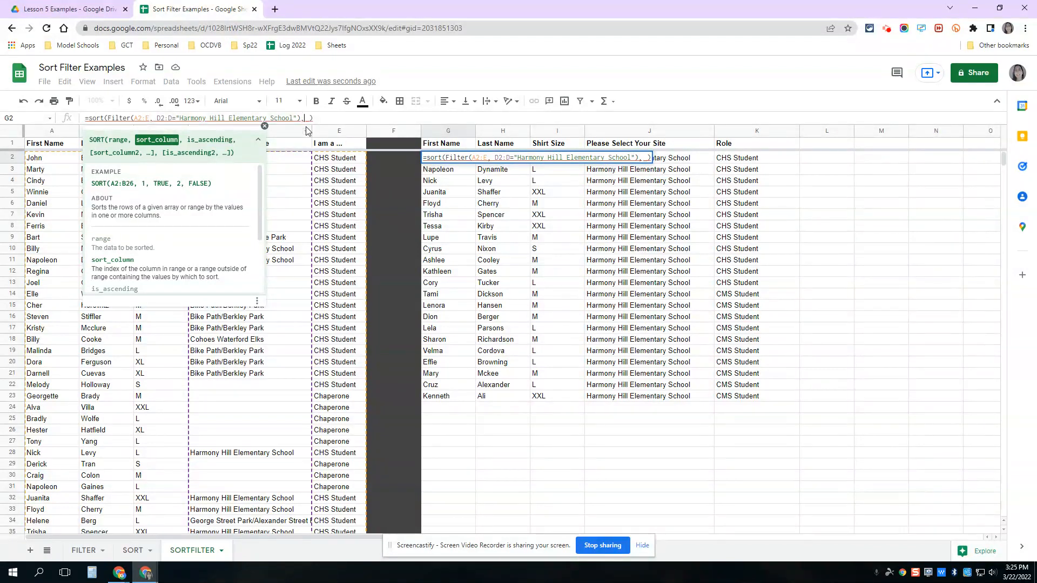
key("BackSpace")
type("2")
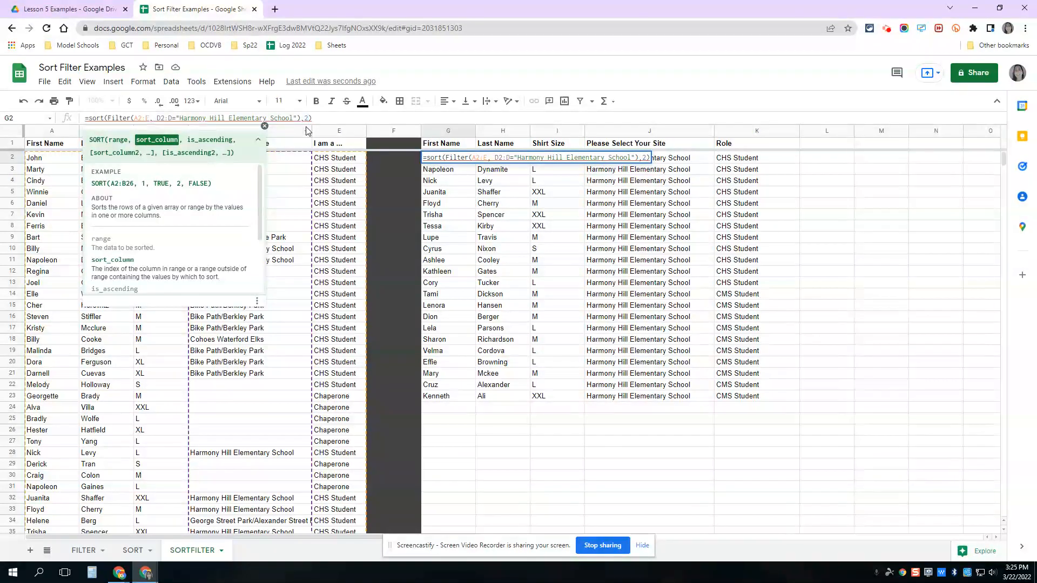
type(",tr")
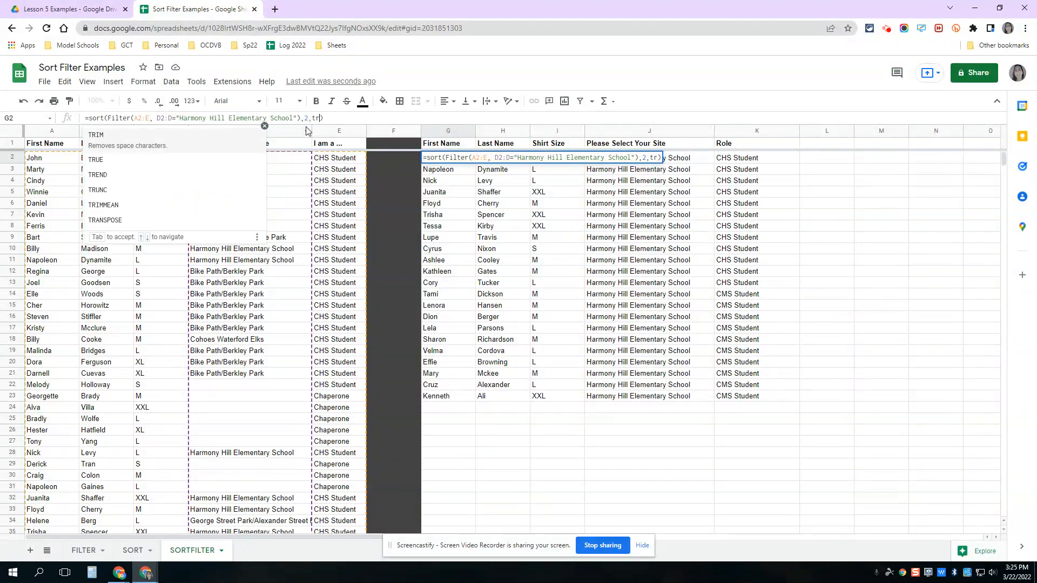
type("ue")
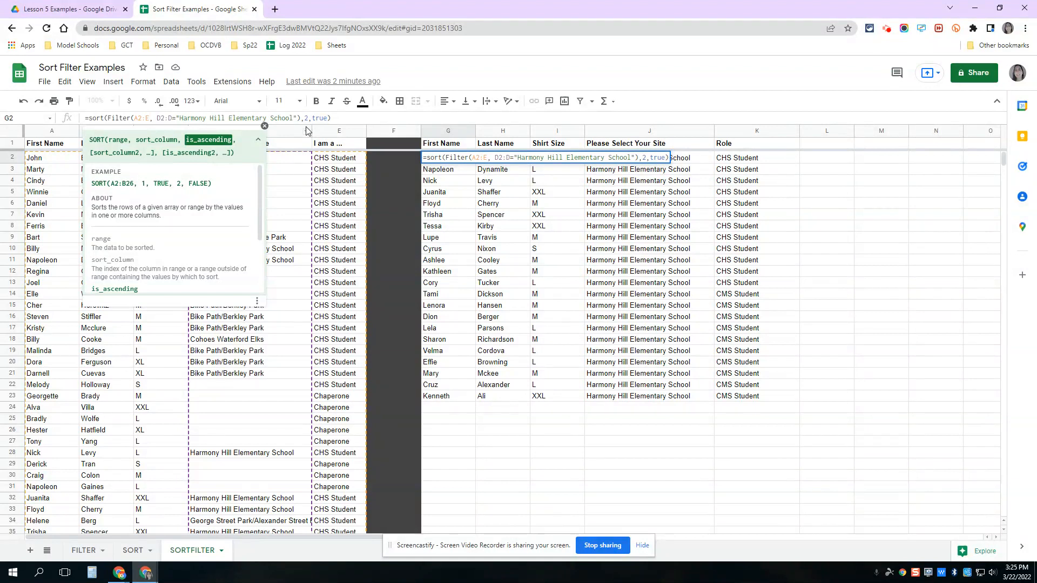
key("Return")
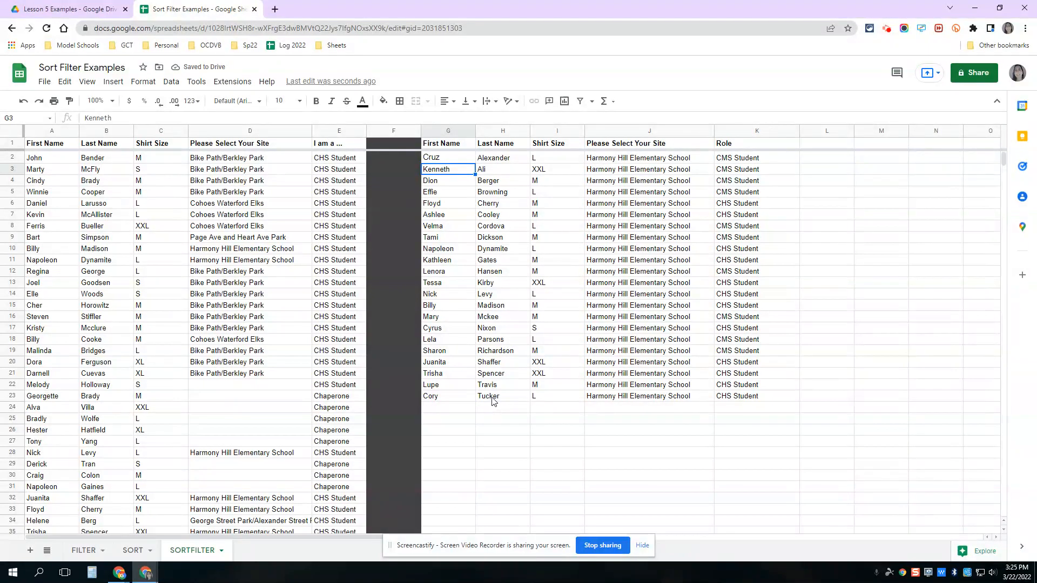
left_click(158, 118)
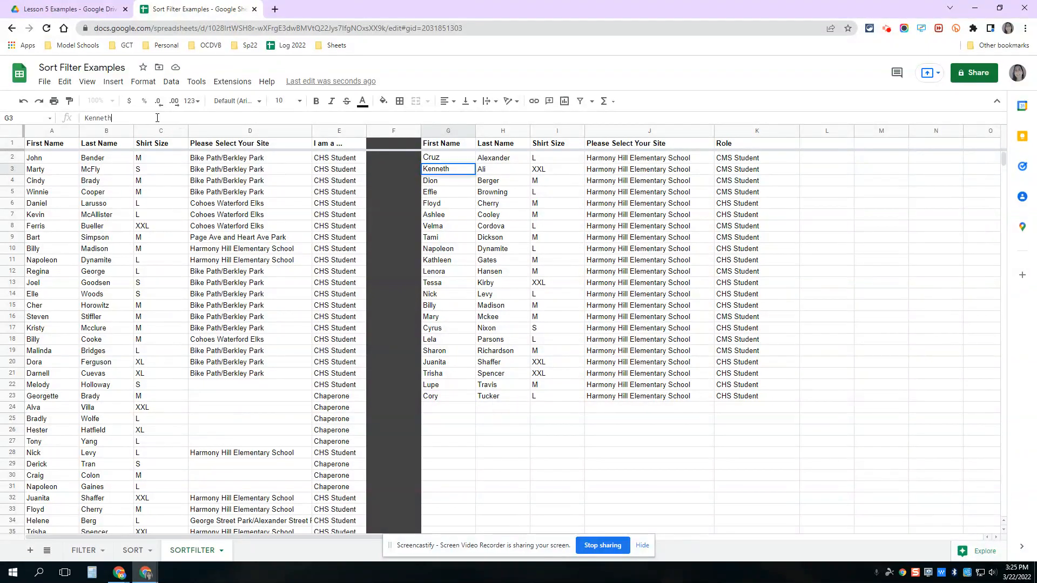
left_click(448, 159)
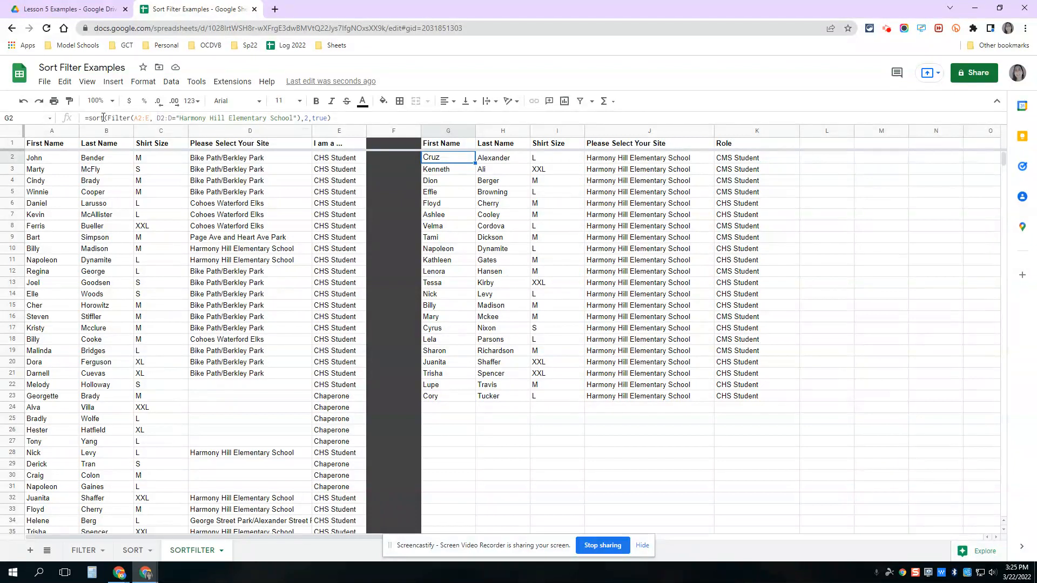